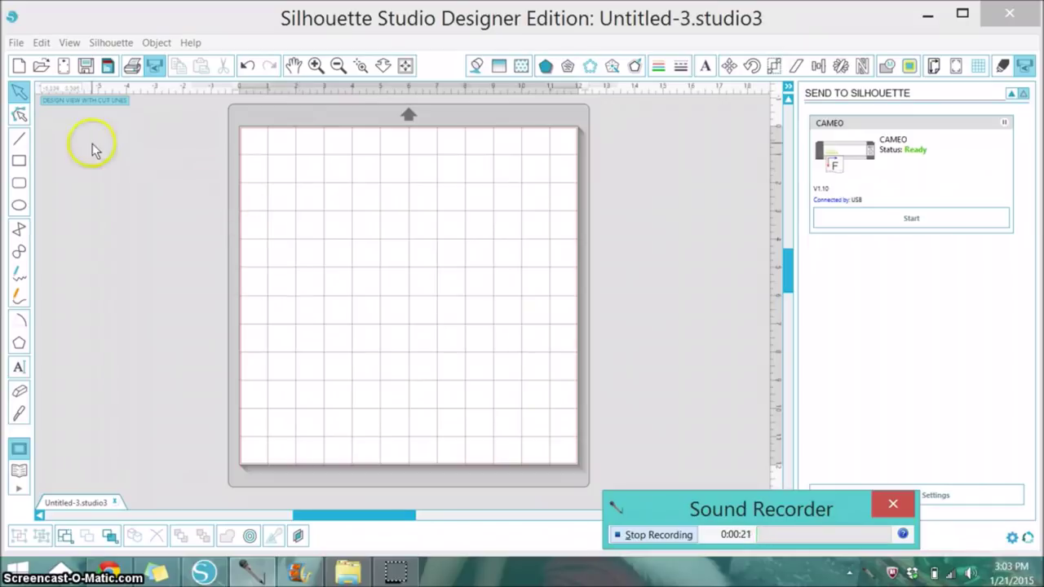
# Step: Draw a roughly 16.883 by 8.697 inch rectangle across and beyond the mat and select it
pyautogui.click(19, 165)
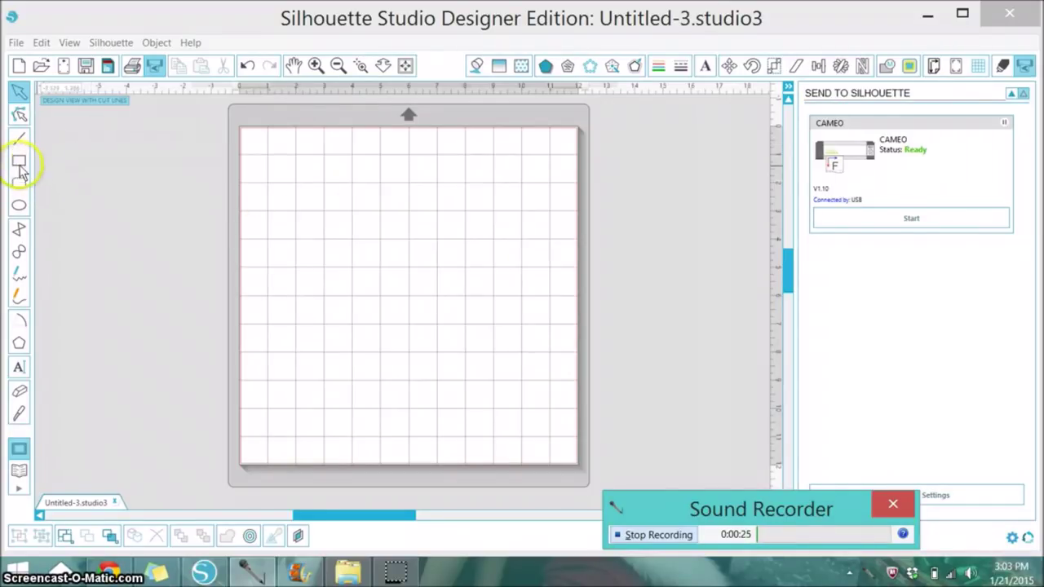
pyautogui.click(24, 168)
pyautogui.moveTo(160, 160); pyautogui.dragTo(635, 405)
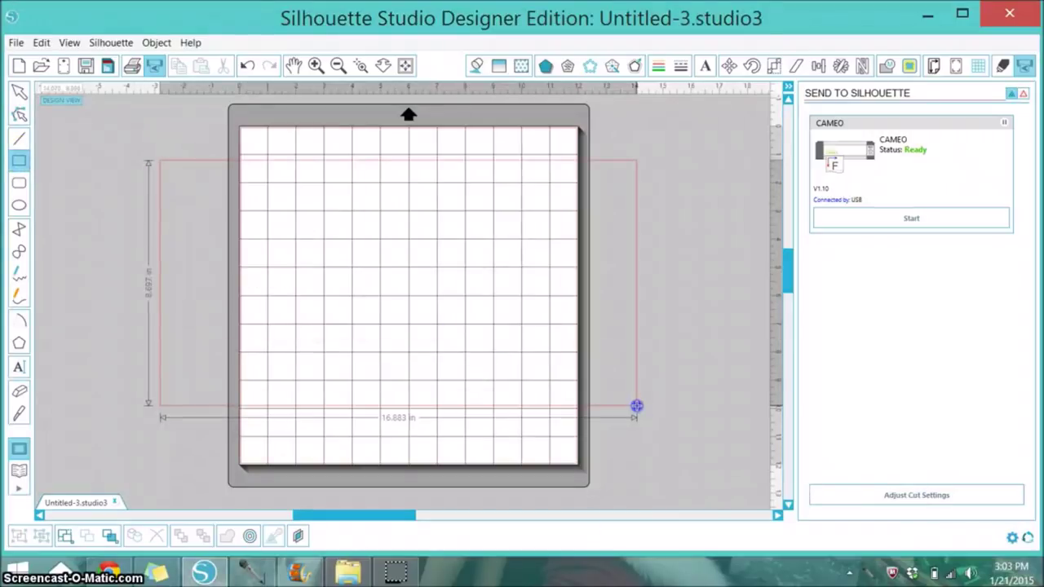
pyautogui.click(532, 407)
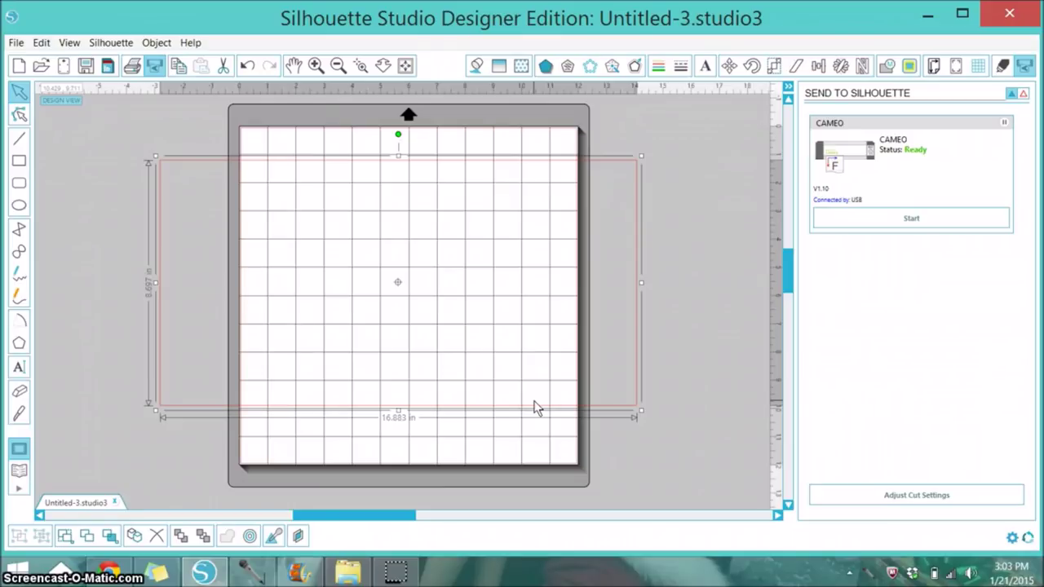
pyautogui.click(535, 418)
pyautogui.click(760, 65)
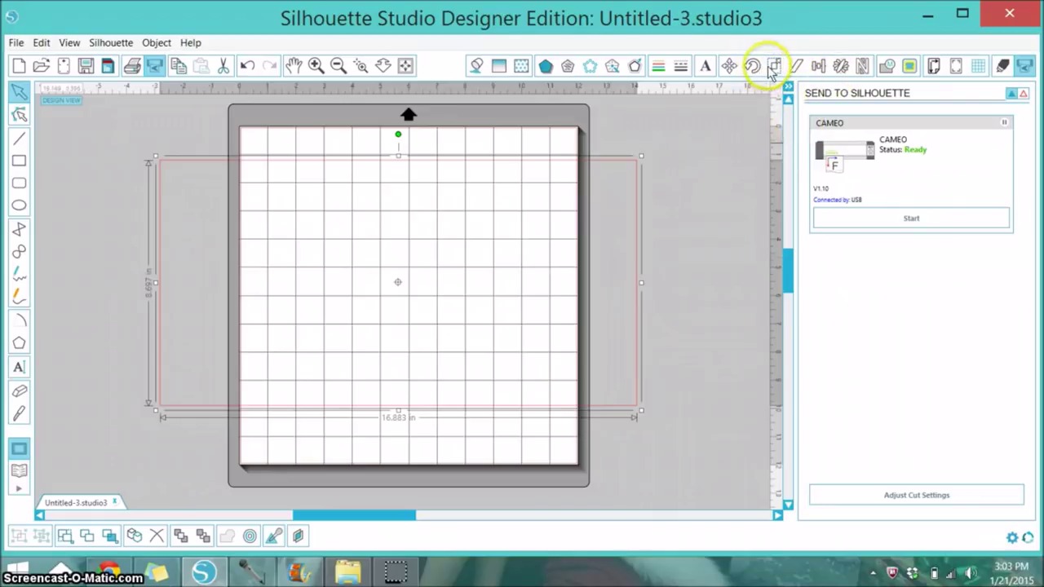
# Step: Scale the rectangle to 16.250 by 11 inches with aspect unlocked, then centre it over the mat
pyautogui.click(773, 70)
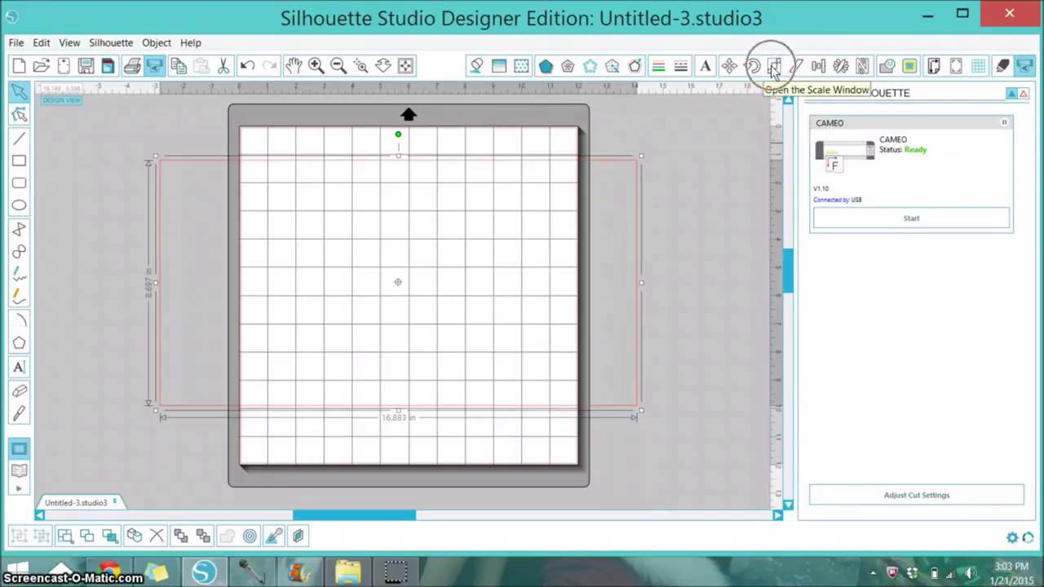
pyautogui.click(773, 70)
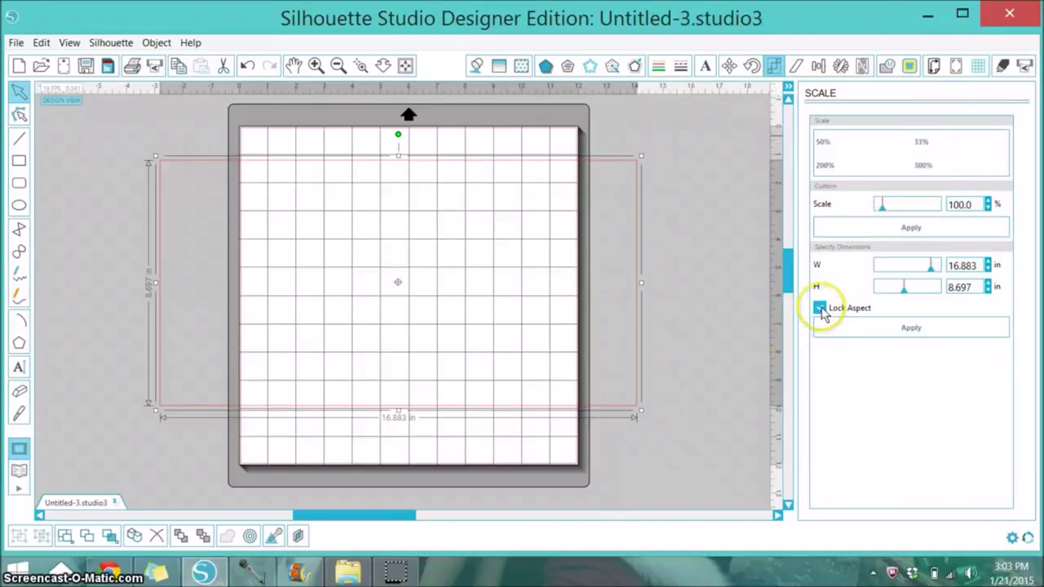
pyautogui.click(974, 267)
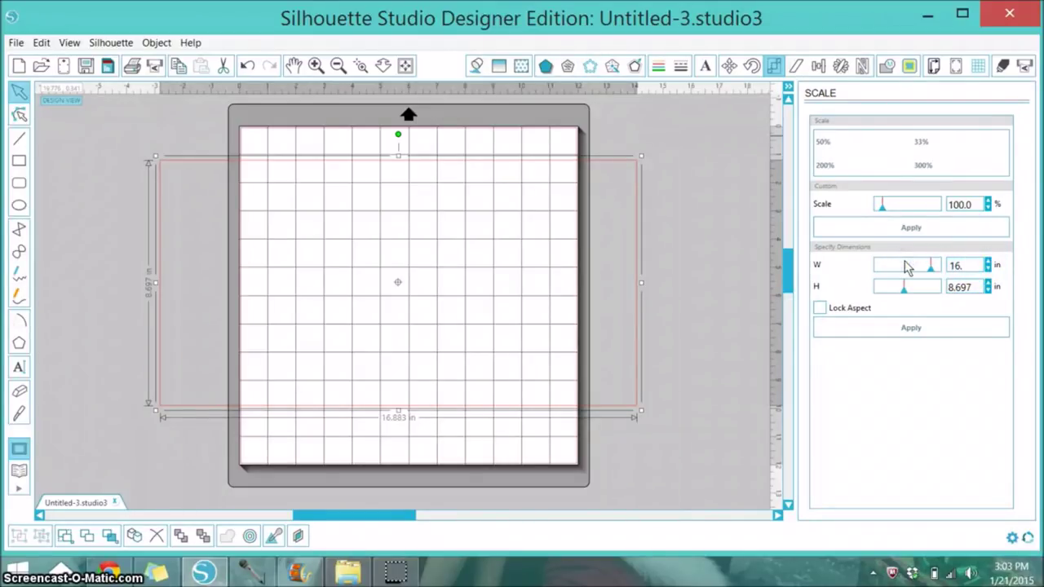
pyautogui.click(972, 287)
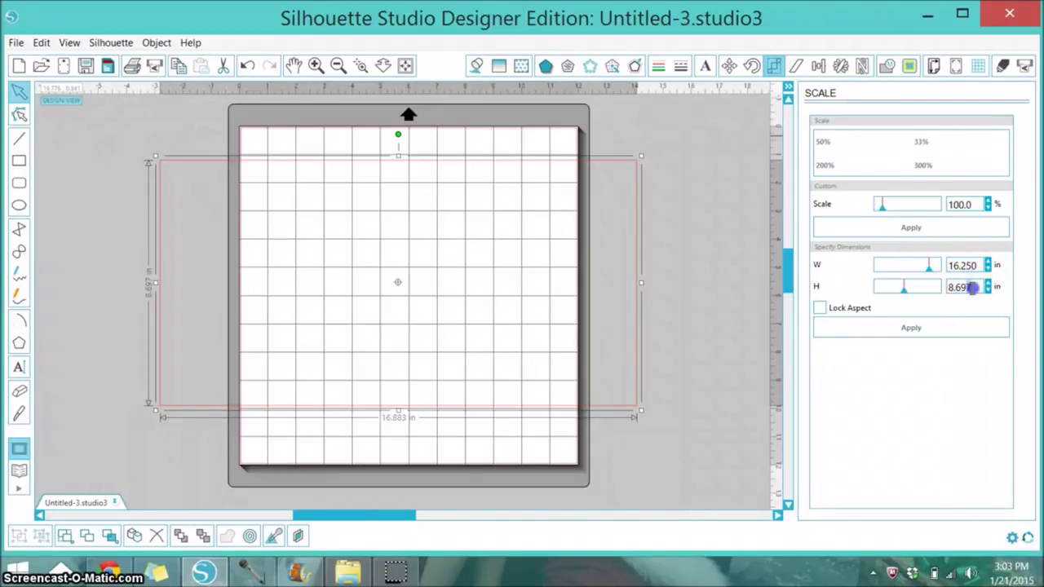
pyautogui.click(953, 292)
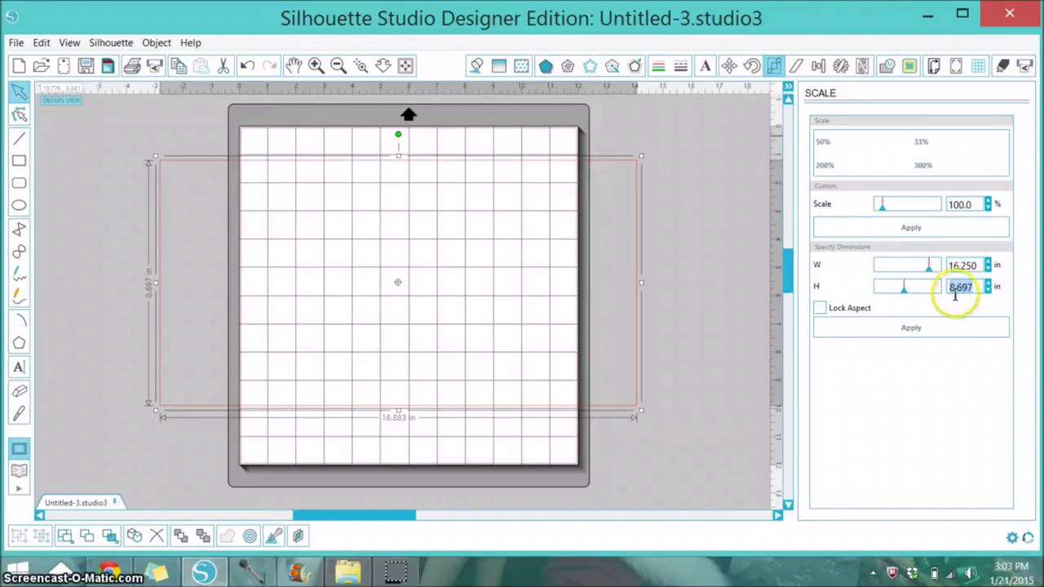
pyautogui.write('11')
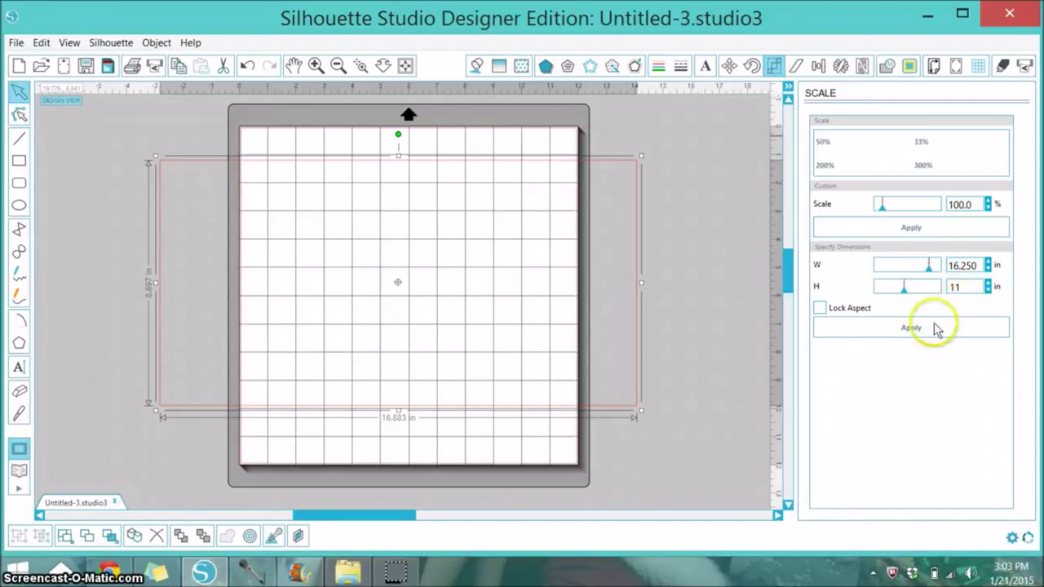
pyautogui.click(931, 330)
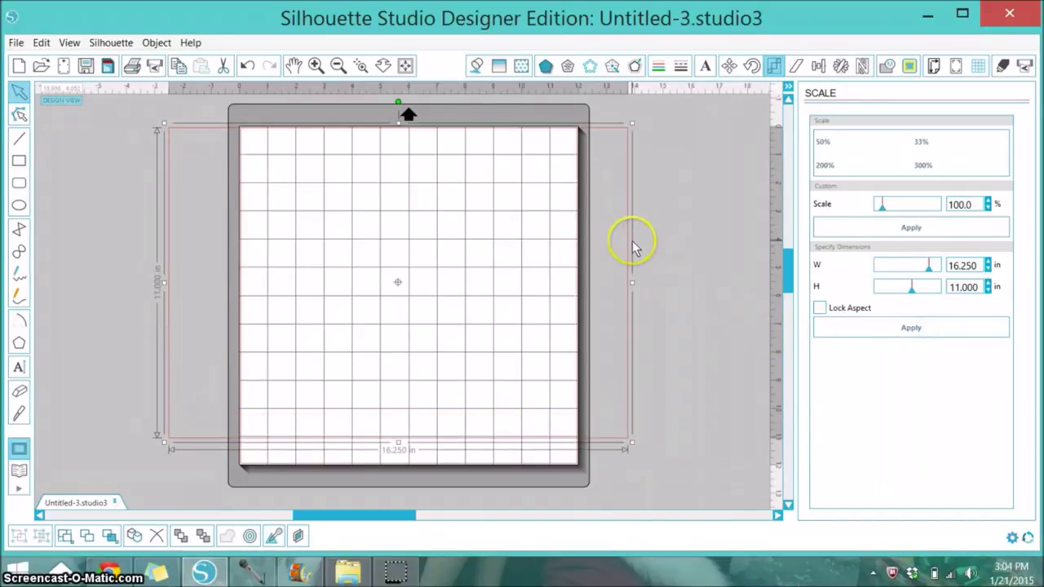
pyautogui.moveTo(627, 253); pyautogui.dragTo(646, 262)
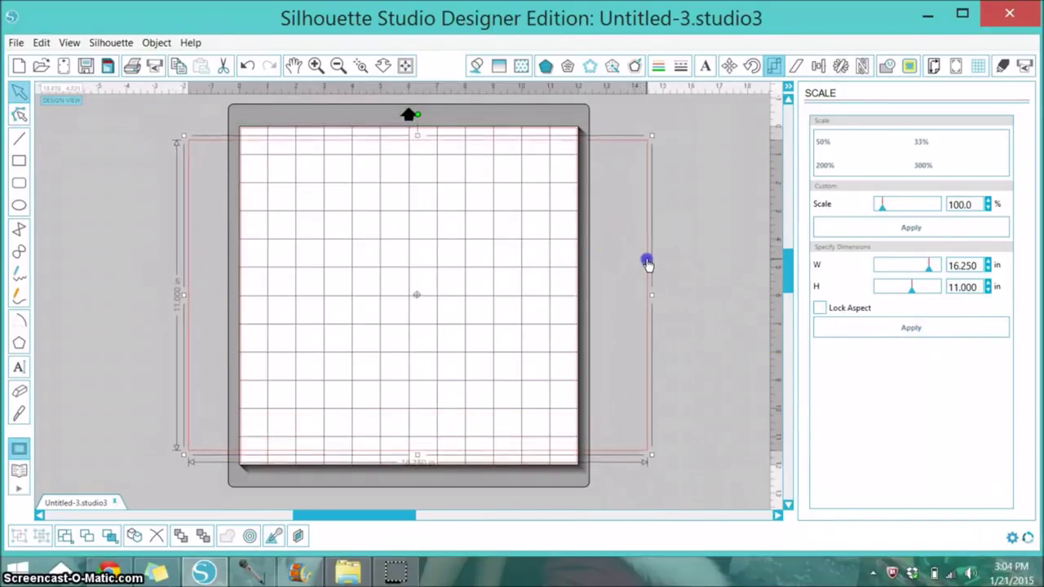
# Step: Fill the rectangle solid black, deselect it, and bring up the Hearts design library
pyautogui.click(478, 66)
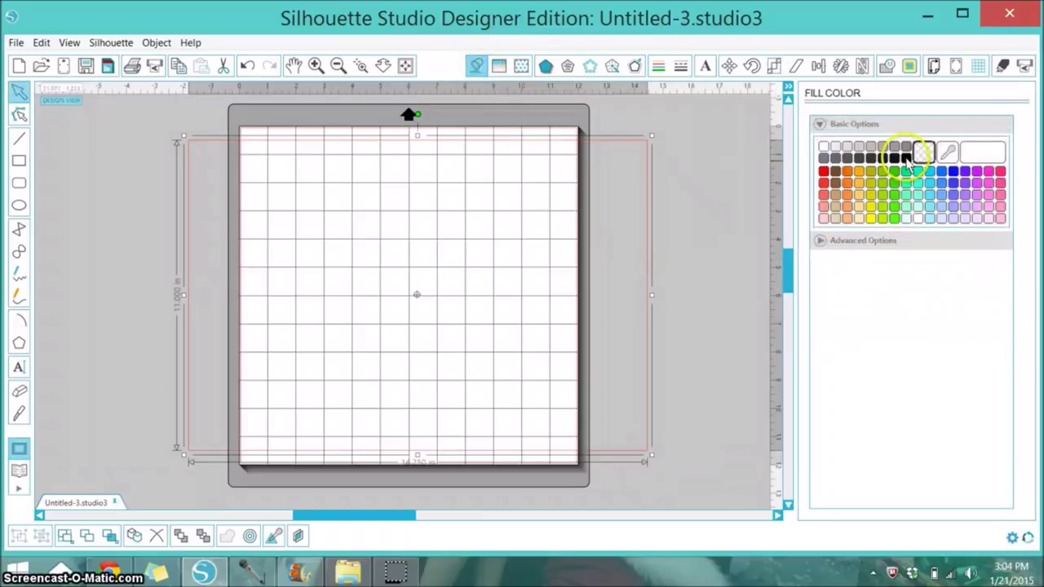
pyautogui.click(905, 157)
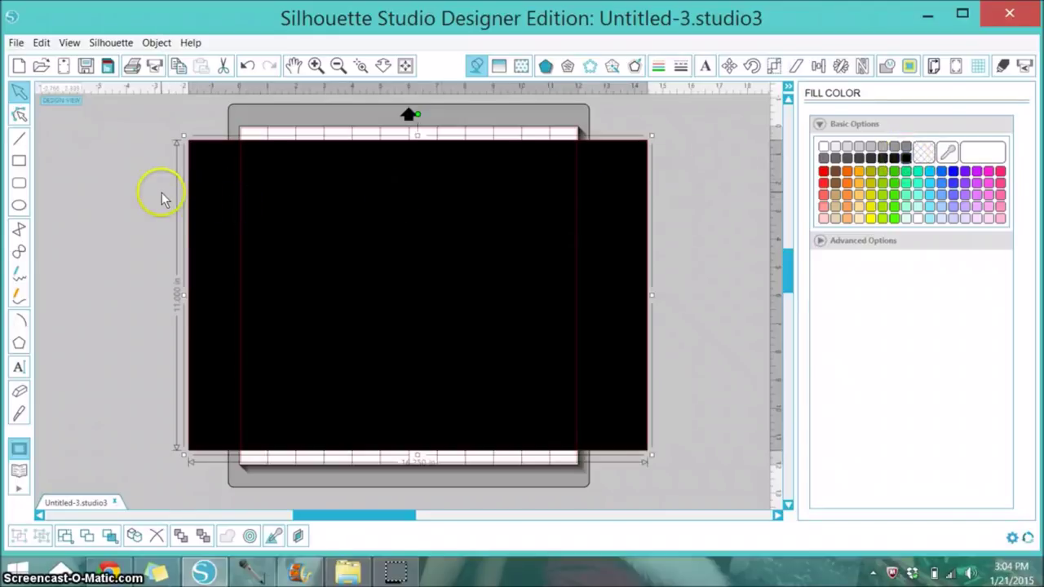
pyautogui.click(162, 192)
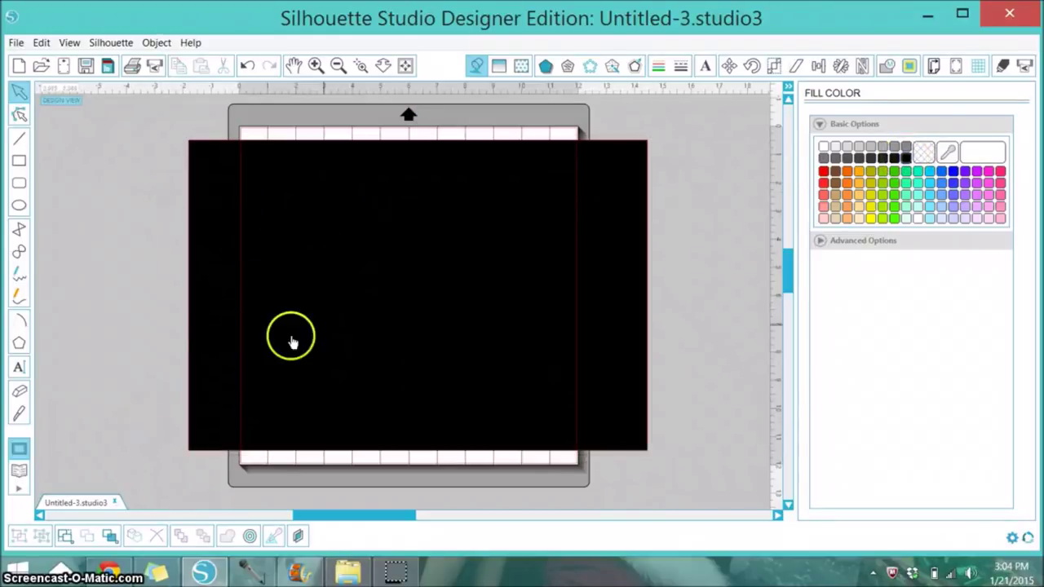
pyautogui.click(19, 474)
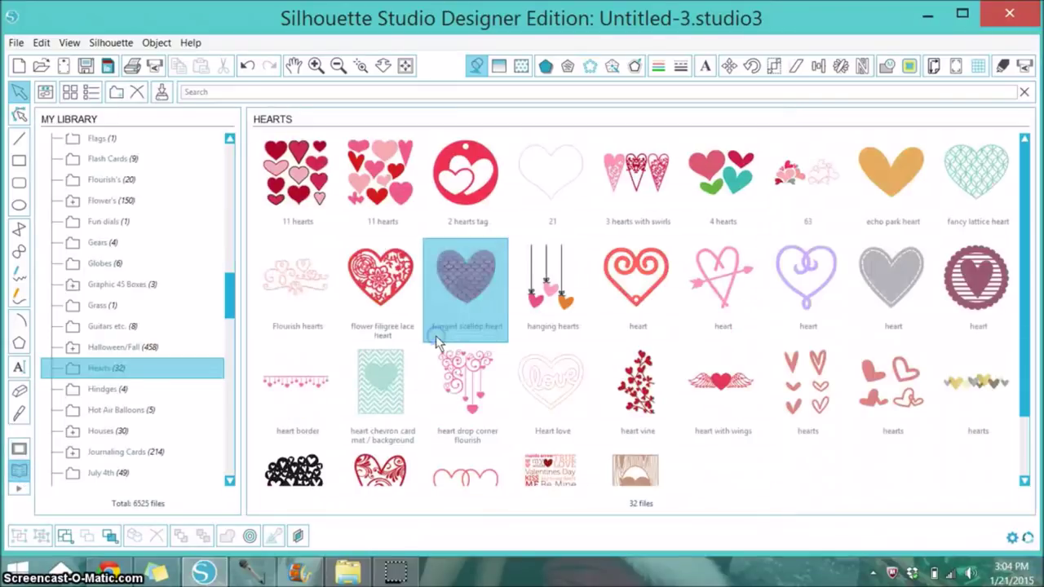
# Step: Place the heart drop corner flourish from the Hearts library onto the page
pyautogui.click(466, 397)
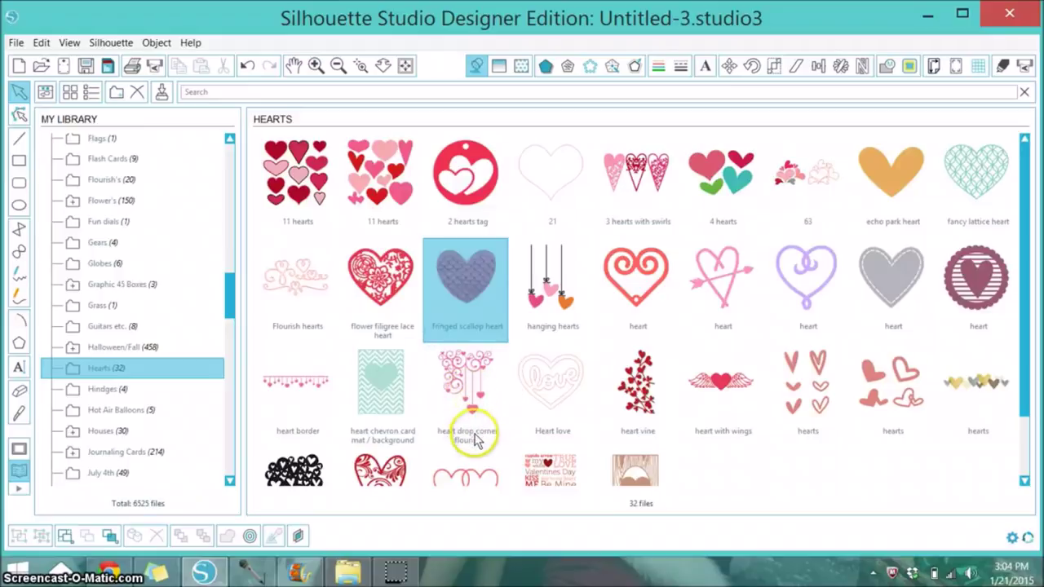
pyautogui.doubleClick(458, 380)
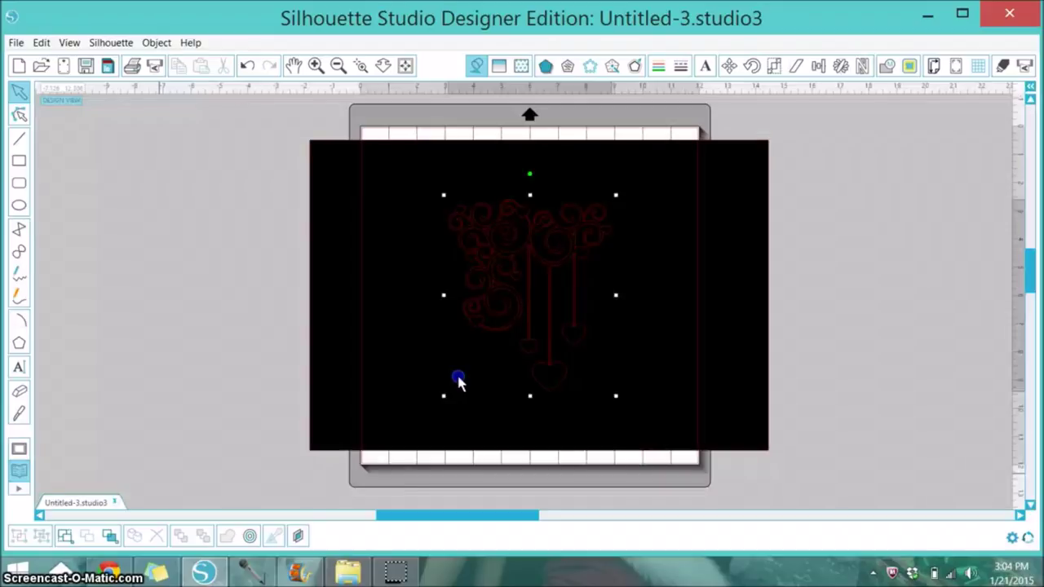
pyautogui.click(435, 350)
pyautogui.click(191, 284)
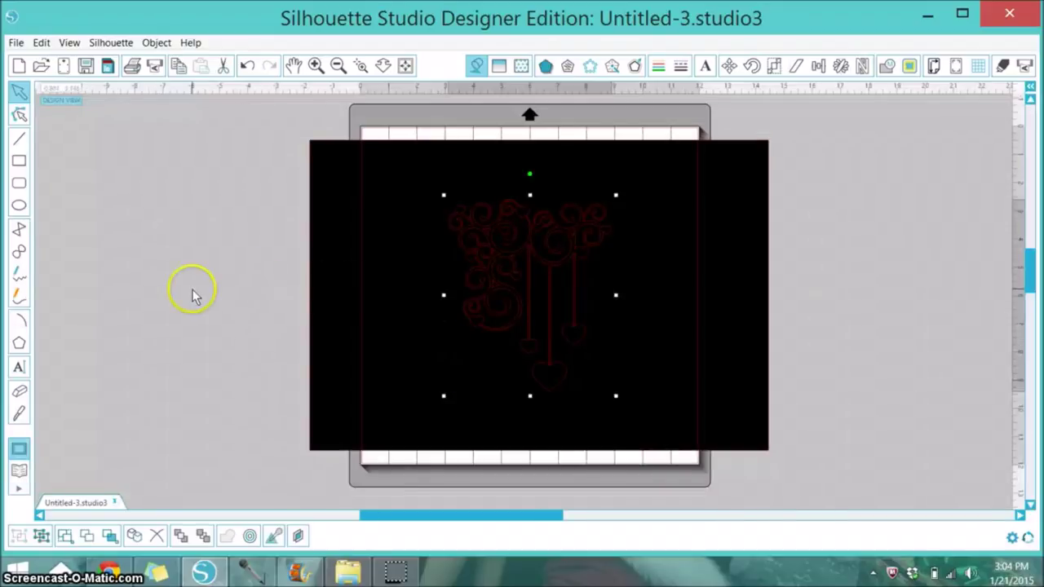
pyautogui.click(495, 259)
# Step: Move the flourish off the mat to the left and put the black rectangle back over the mat
pyautogui.moveTo(489, 242); pyautogui.dragTo(369, 295)
pyautogui.moveTo(516, 228); pyautogui.dragTo(865, 216)
pyautogui.moveTo(508, 240); pyautogui.dragTo(161, 242)
pyautogui.moveTo(714, 267); pyautogui.dragTo(495, 240)
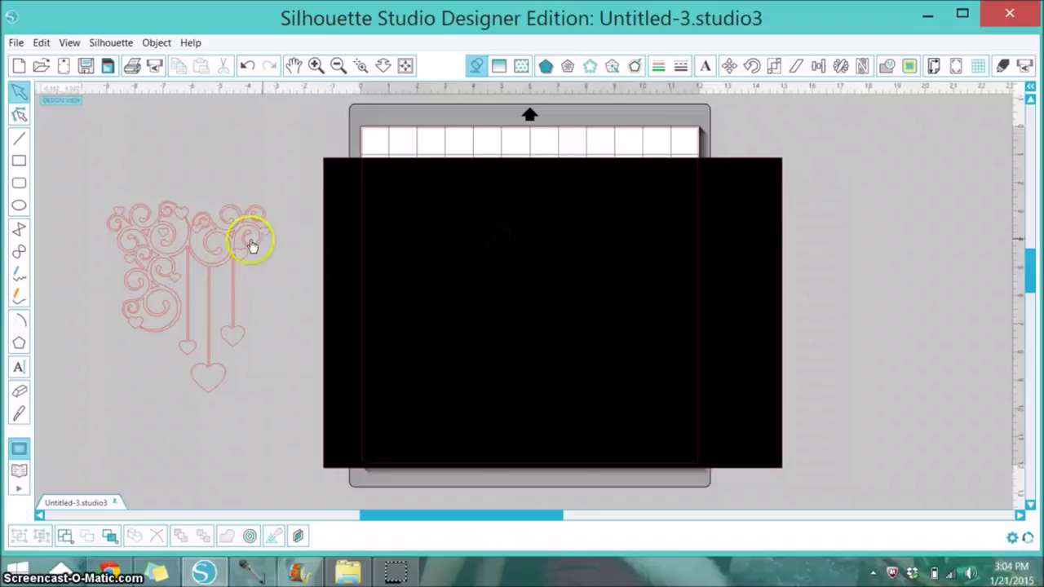
# Step: Fill the heart flourish with solid pink
pyautogui.click(476, 65)
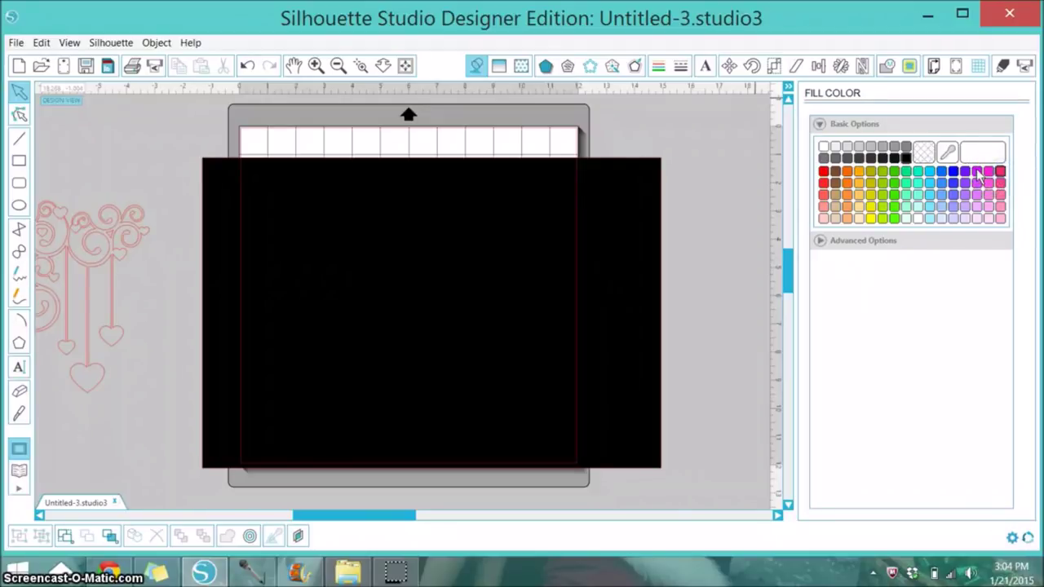
pyautogui.click(99, 229)
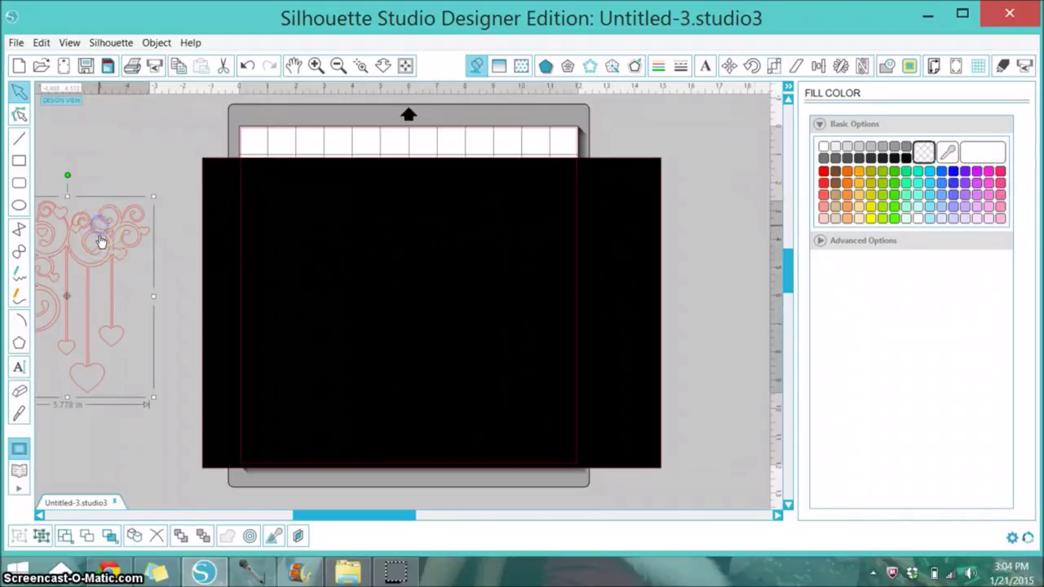
pyautogui.click(999, 172)
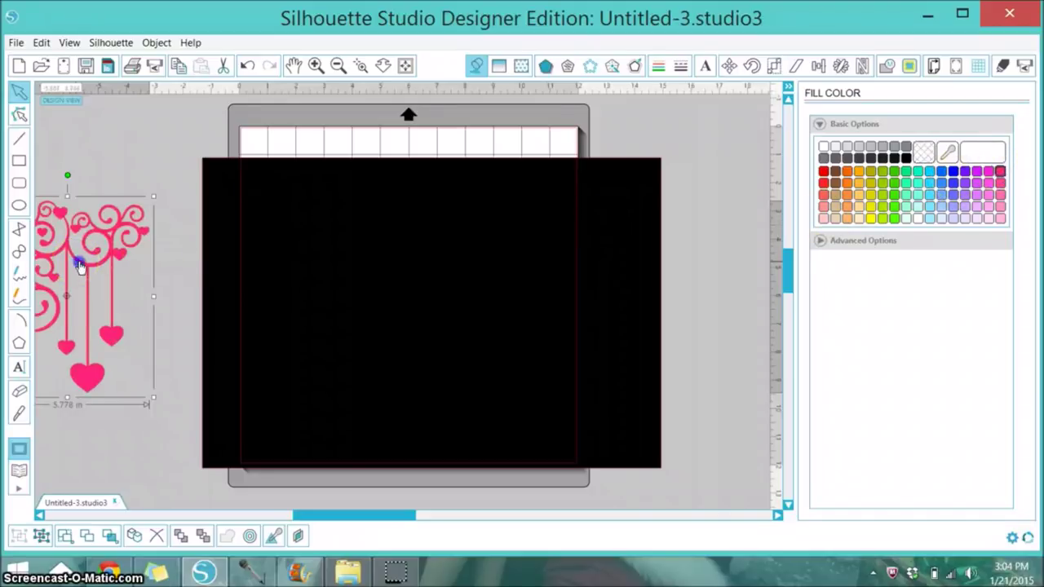
# Step: Enlarge the pink flourish at the mat's upper left and shift the black rectangle right and down
pyautogui.moveTo(79, 266); pyautogui.dragTo(302, 237)
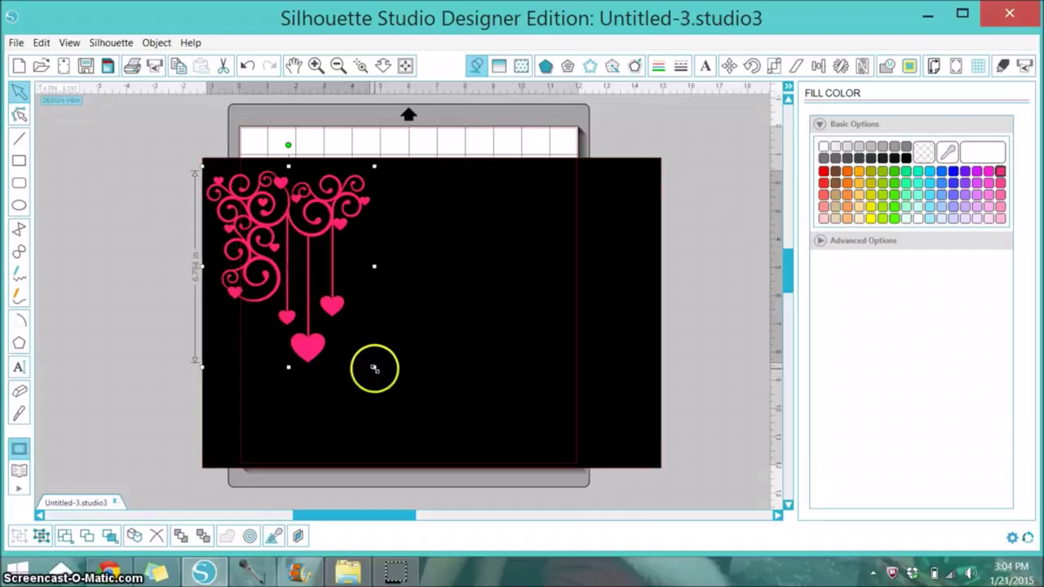
pyautogui.moveTo(377, 369); pyautogui.dragTo(475, 445)
pyautogui.moveTo(337, 240)
pyautogui.mouseDown()
pyautogui.moveTo(321, 232)
pyautogui.moveTo(331, 239)
pyautogui.mouseUp()
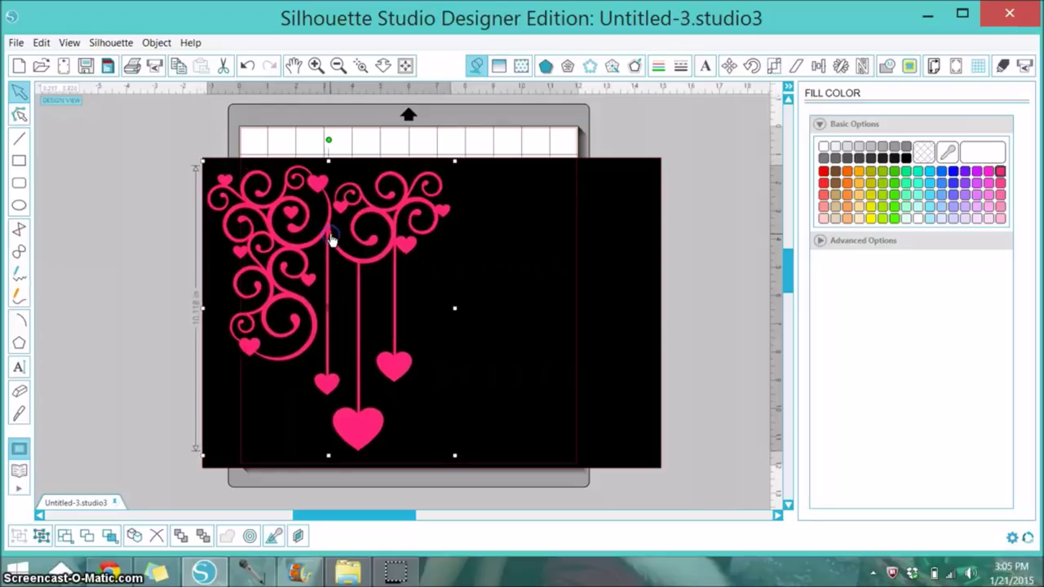
pyautogui.click(566, 264)
pyautogui.moveTo(596, 268); pyautogui.dragTo(681, 288)
# Step: Delete the black rectangle and move the pink flourish slightly right on the mat
pyautogui.click(158, 536)
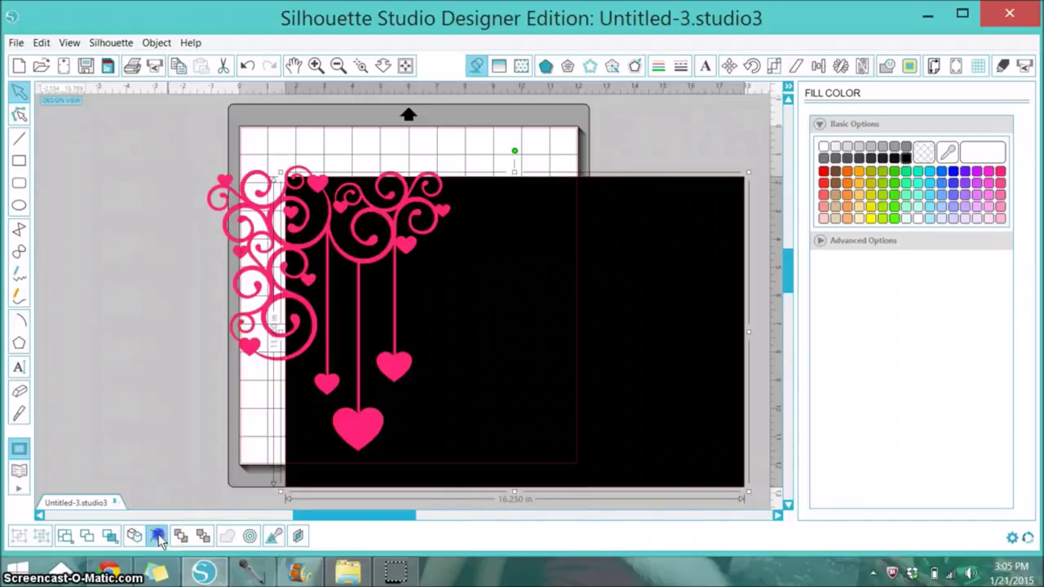
pyautogui.click(158, 537)
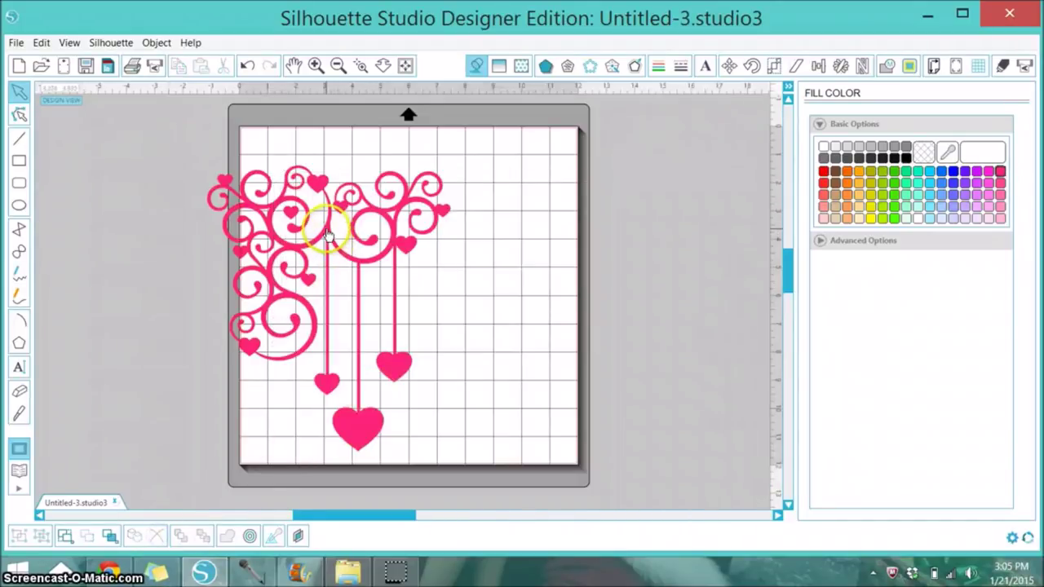
pyautogui.moveTo(326, 234); pyautogui.dragTo(374, 209)
pyautogui.click(375, 210)
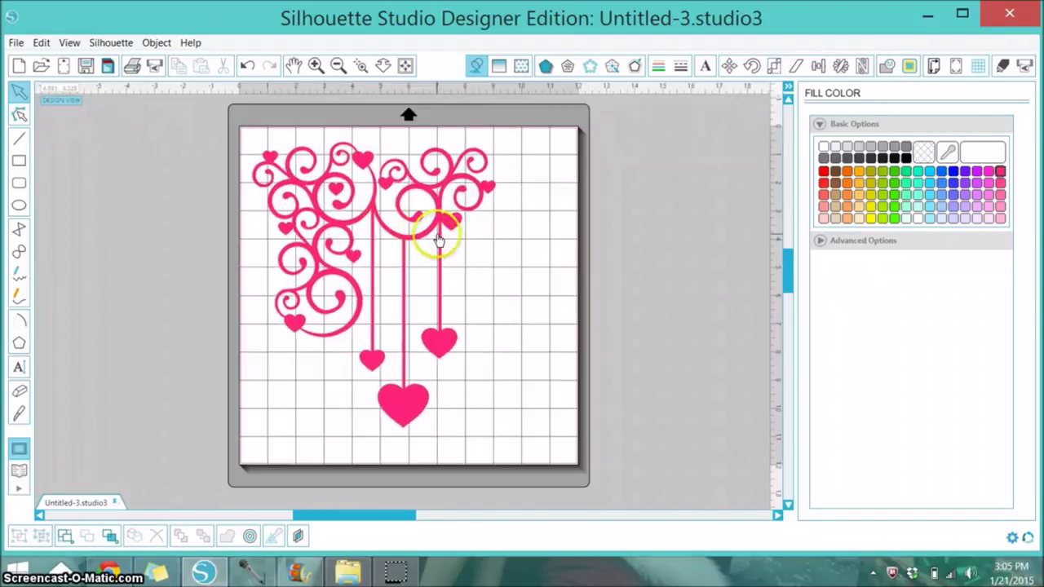
# Step: Choose Vinyl as the cut material and confirm Ratchet Blade, speed 8, thickness 9
pyautogui.click(1002, 67)
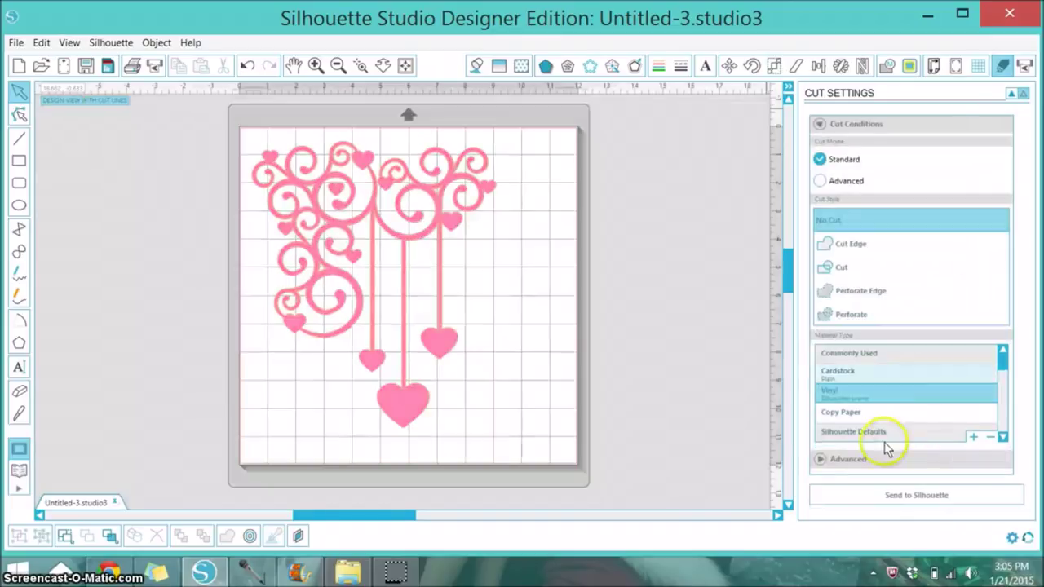
pyautogui.click(840, 397)
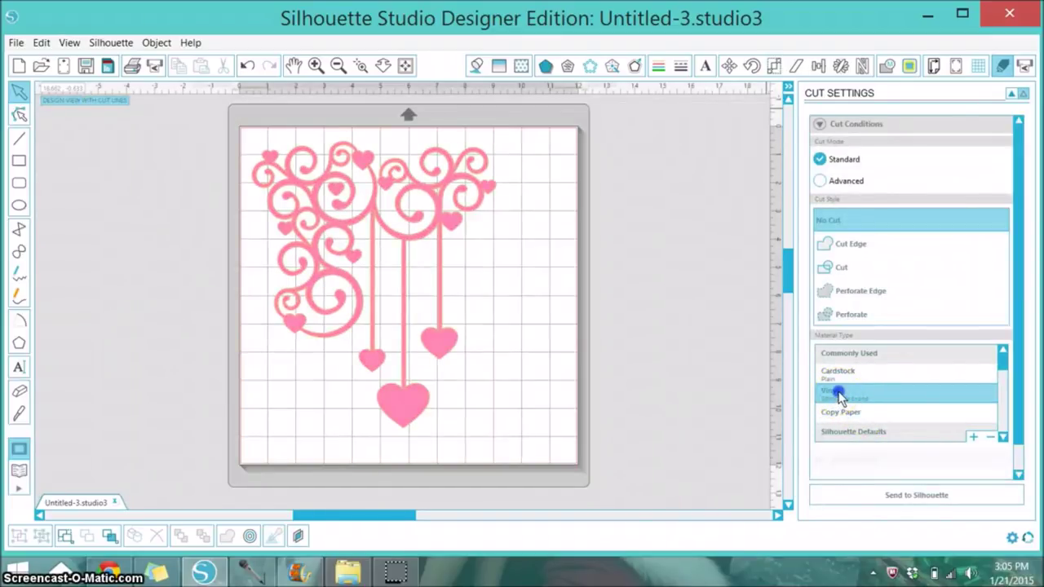
pyautogui.scroll(-2, 901, 416)
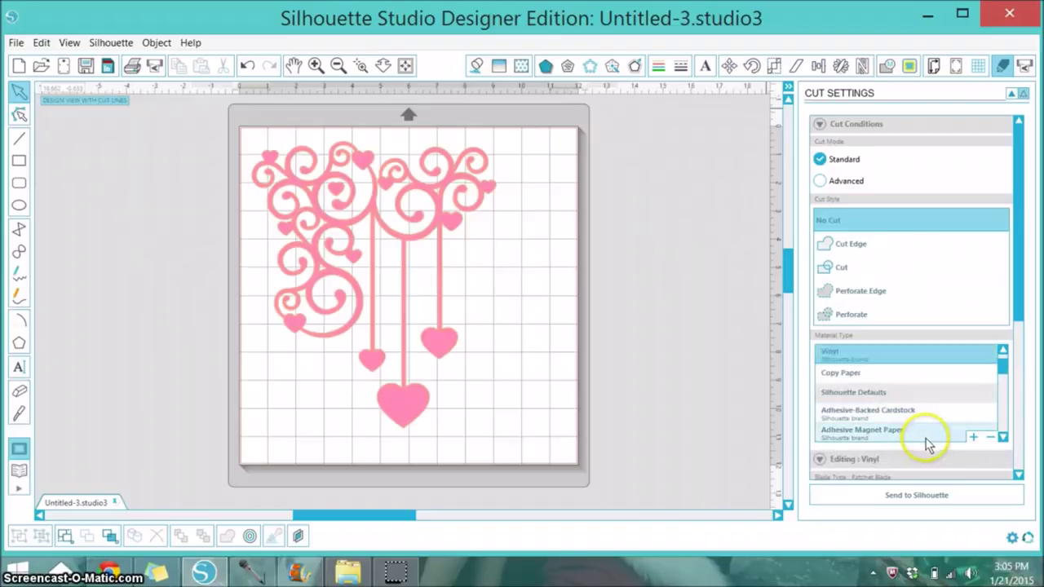
pyautogui.scroll(-2, 906, 447)
pyautogui.scroll(-3, 907, 447)
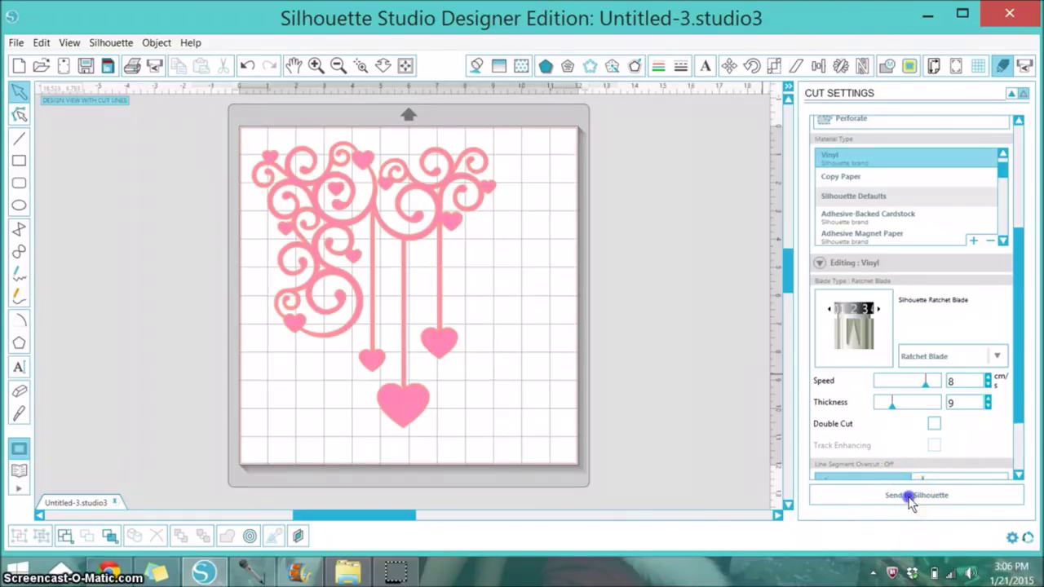
# Step: Send the flourish to the CAMEO to start cutting the vinyl
pyautogui.click(909, 499)
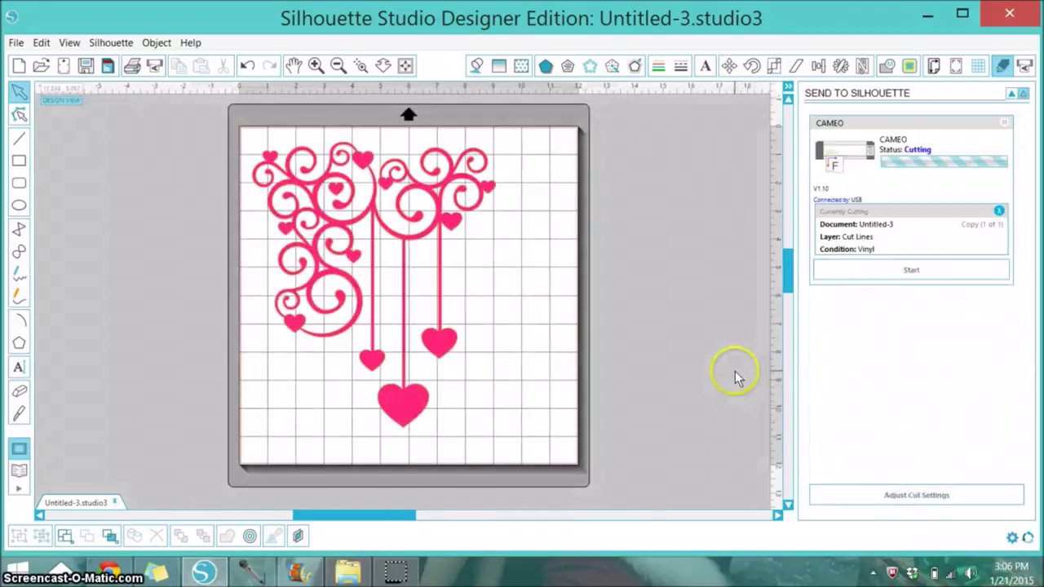